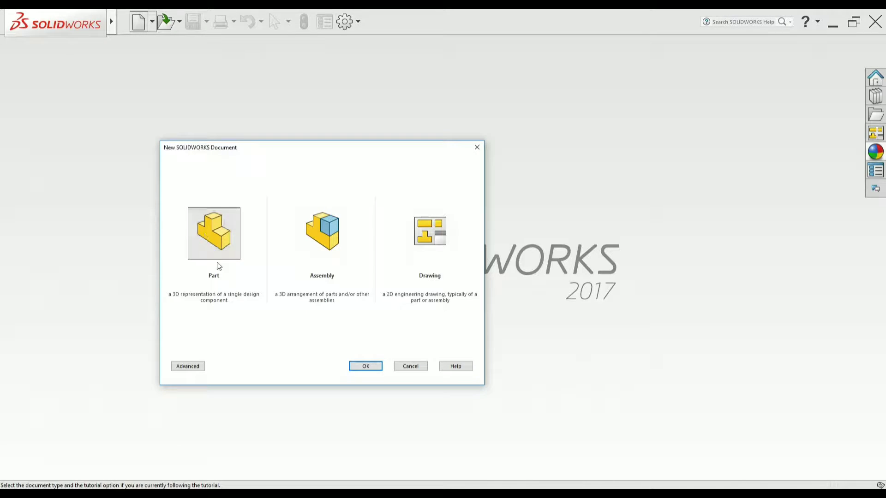
Step: Create a new blank Part document
{"action": "left_click", "coordinate": [219, 266]}
{"action": "left_click", "coordinate": [364, 365]}
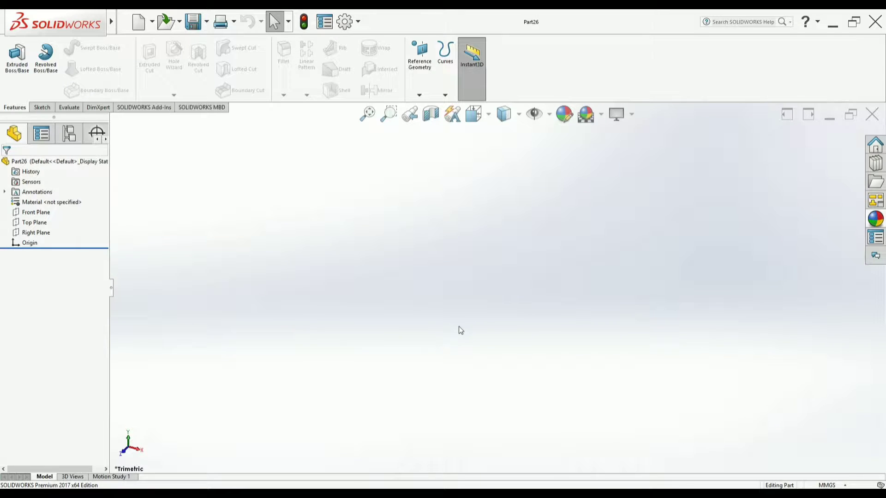
Step: Start a new sketch on the Front Plane
{"action": "left_click", "coordinate": [41, 213]}
{"action": "left_click", "coordinate": [47, 197]}
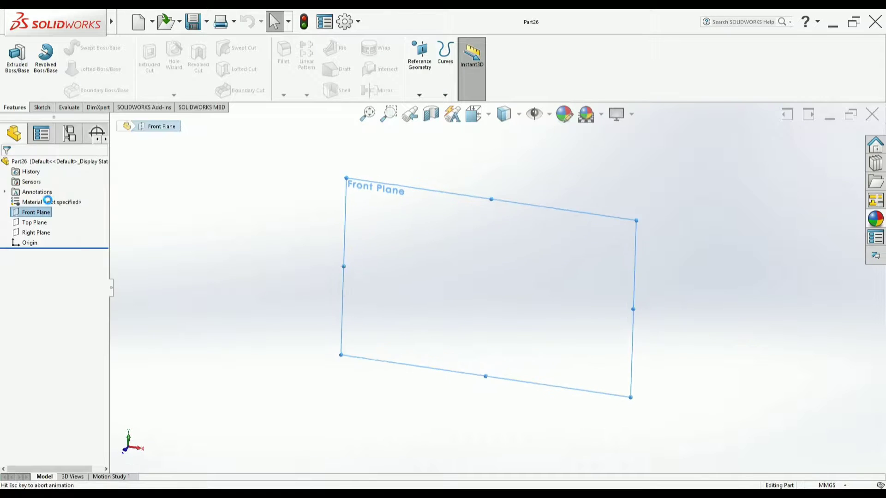
{"action": "left_click", "coordinate": [222, 264]}
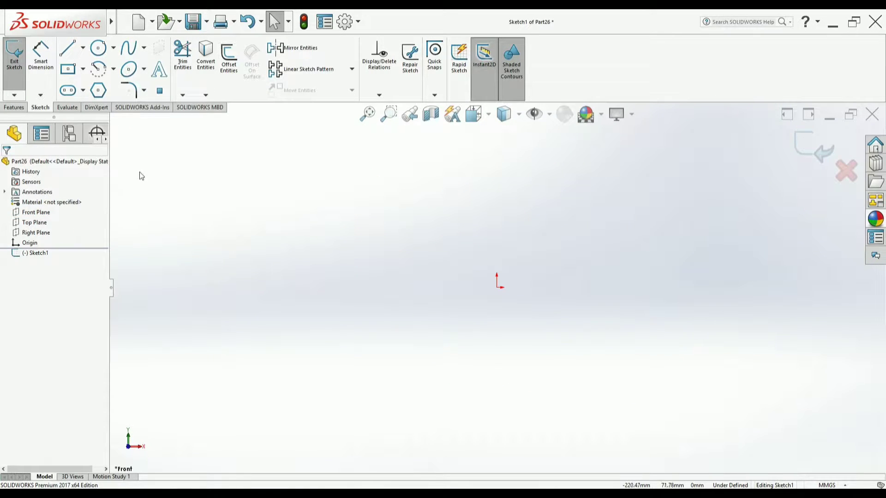
Step: Draw a closed six-line L-shaped outline and exit the sketch
{"action": "left_click", "coordinate": [71, 56]}
{"action": "left_click", "coordinate": [289, 202]}
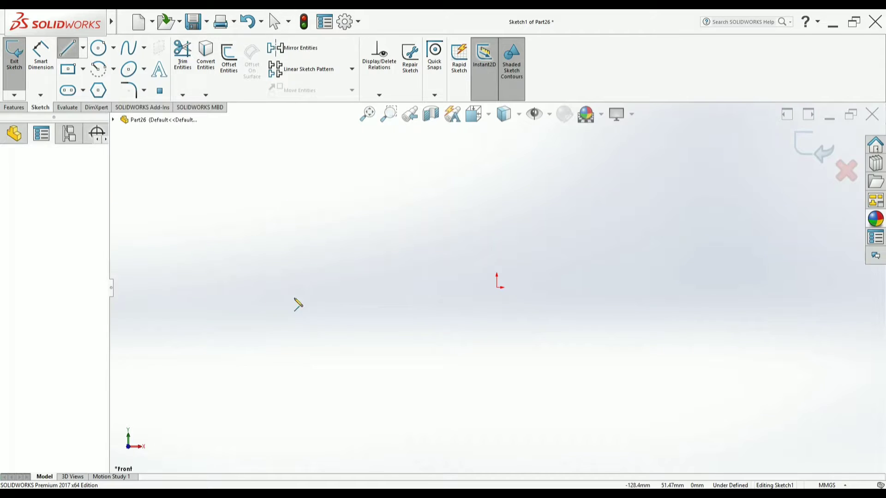
{"action": "left_click", "coordinate": [290, 368]}
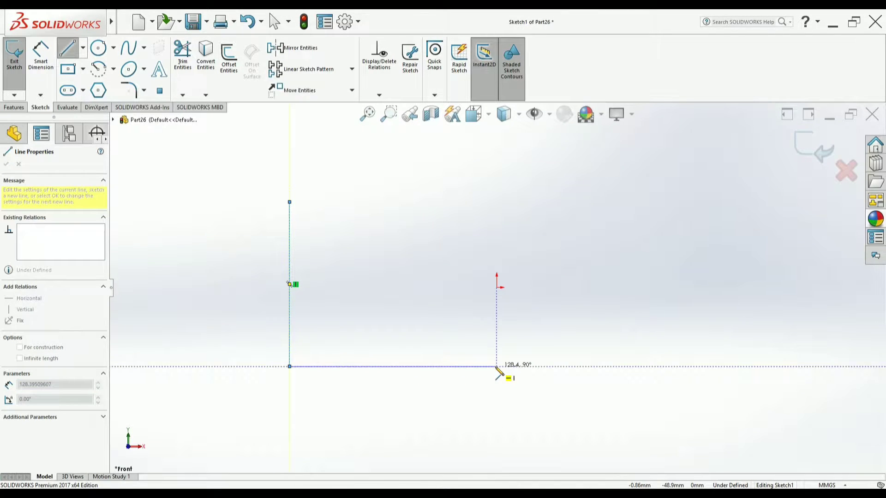
{"action": "left_click", "coordinate": [496, 367]}
{"action": "left_click", "coordinate": [497, 329]}
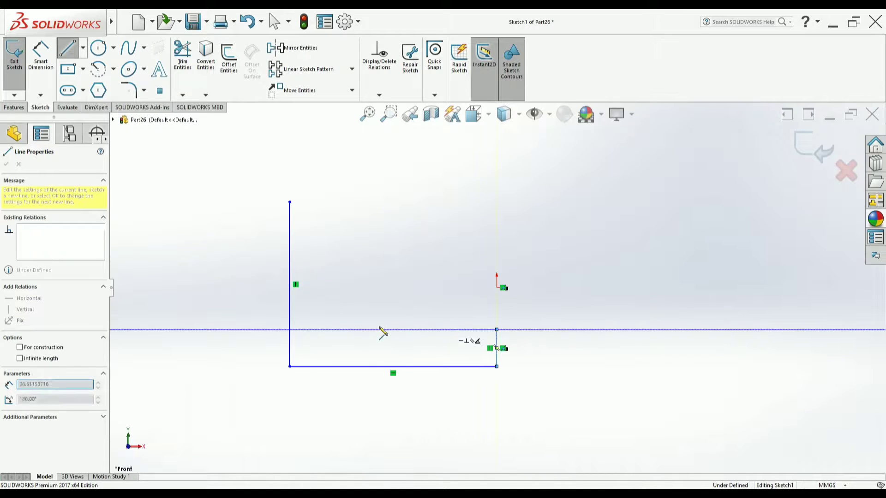
{"action": "left_click", "coordinate": [339, 330]}
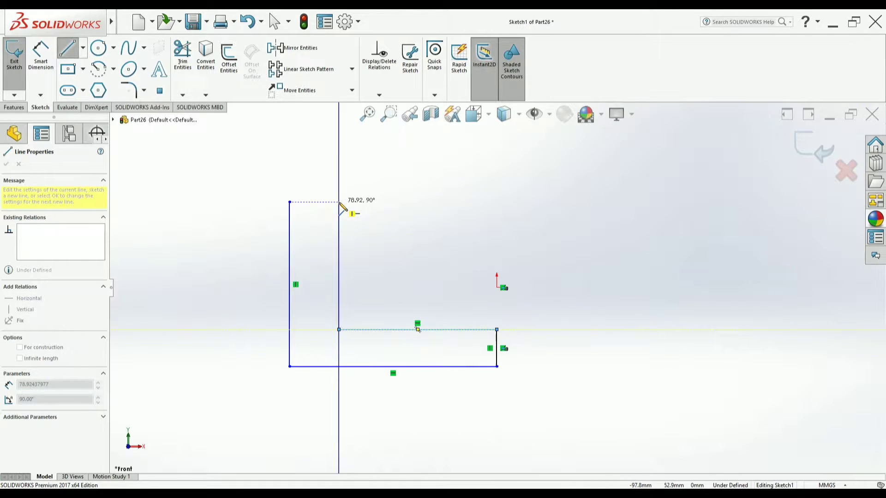
{"action": "left_click", "coordinate": [339, 201]}
{"action": "left_click", "coordinate": [289, 201]}
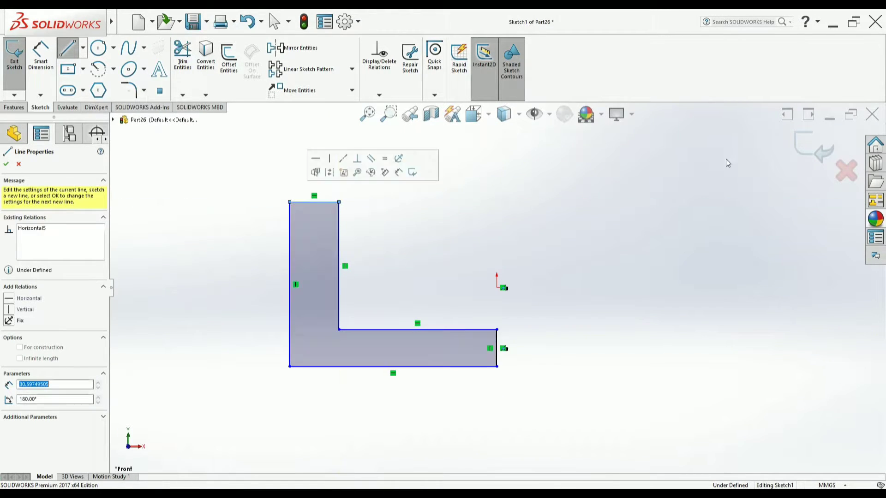
{"action": "left_click", "coordinate": [803, 147]}
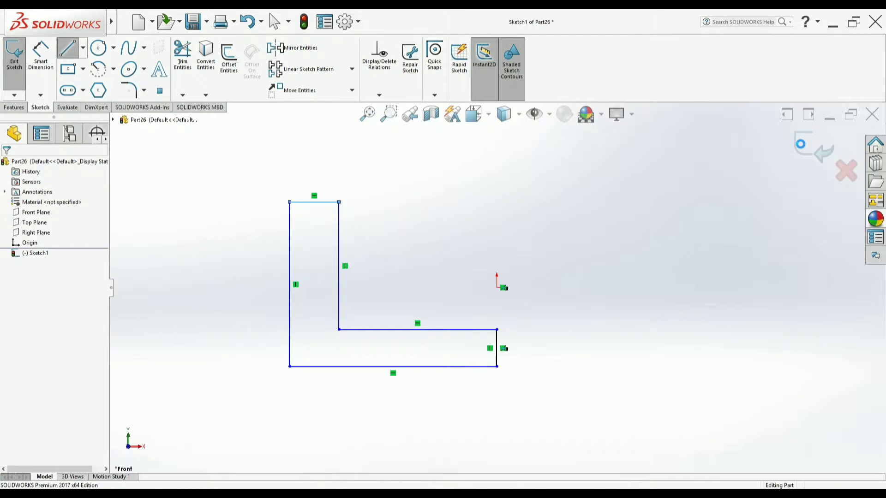
Step: Extrude the L sketch 50 mm in Direction 1 and 50 mm in Direction 2
{"action": "left_click", "coordinate": [17, 58]}
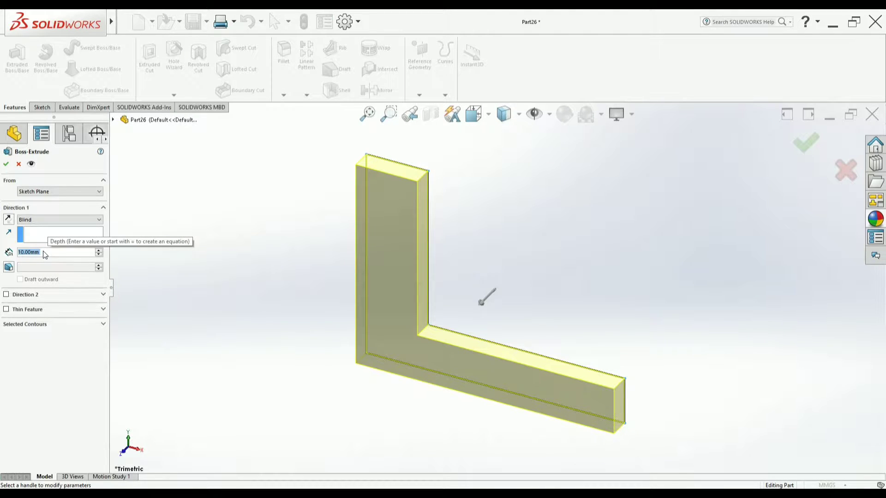
{"action": "type", "text": "50"}
{"action": "key", "text": "Return"}
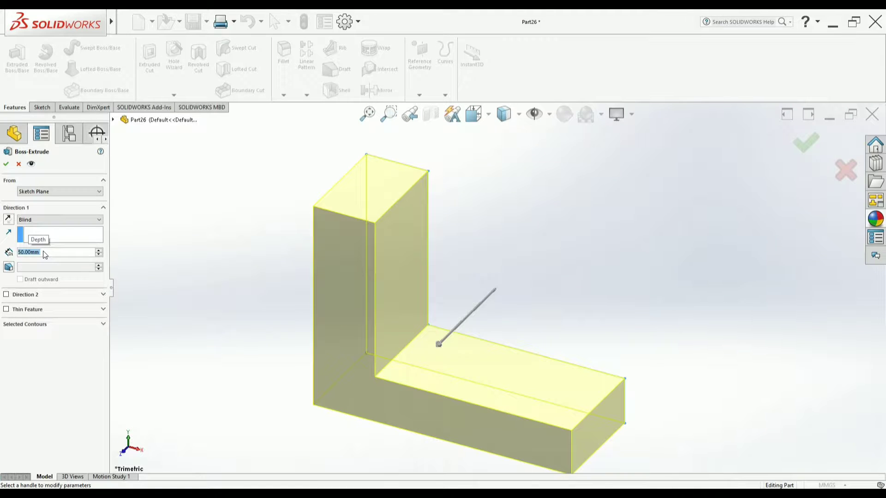
{"action": "left_click", "coordinate": [6, 296]}
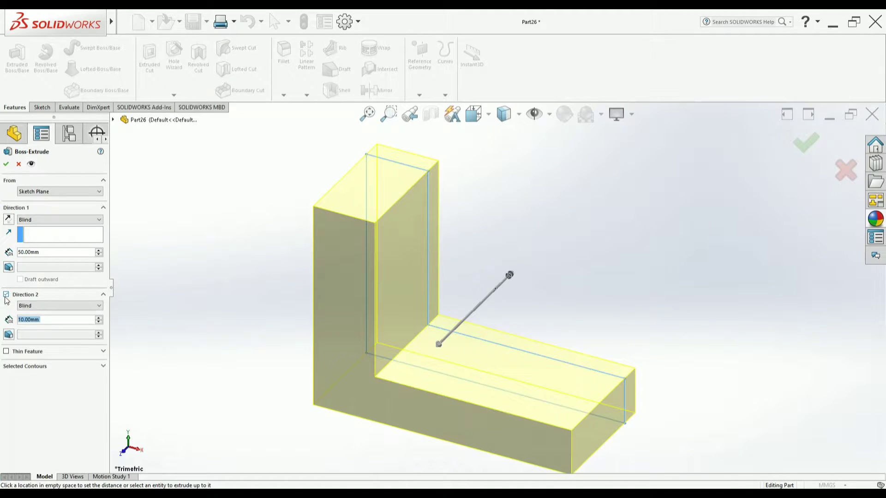
{"action": "type", "text": "50"}
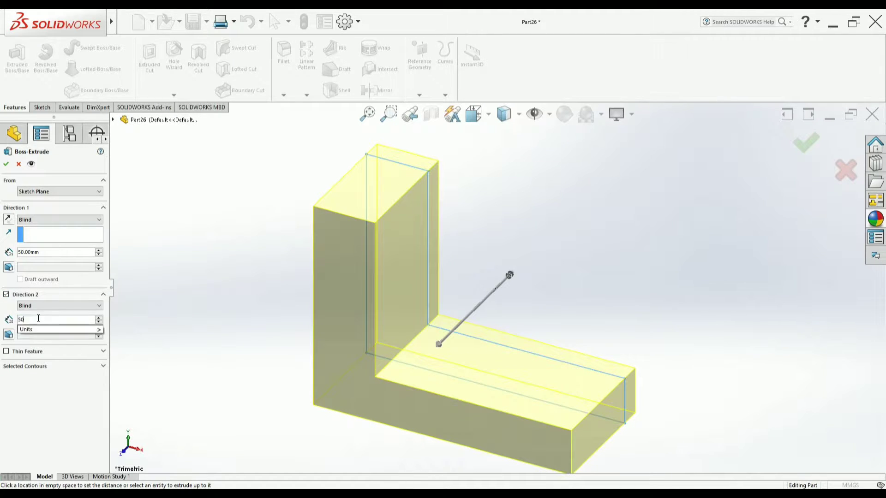
{"action": "key", "text": "Return"}
{"action": "left_click", "coordinate": [6, 164]}
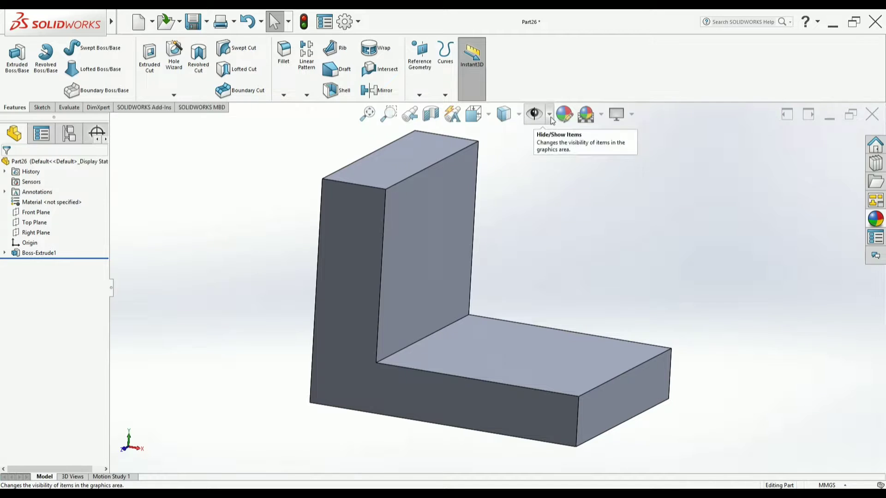
Step: Turn on View Planes and zoom to frame the L-shaped bracket
{"action": "left_click", "coordinate": [550, 115]}
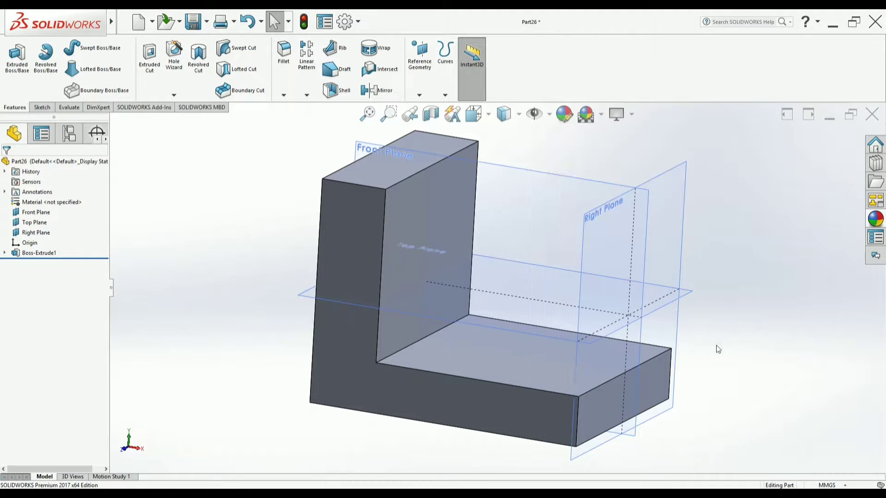
{"action": "scroll", "coordinate": [688, 277], "scroll_direction": "up", "scroll_amount": 3}
{"action": "scroll", "coordinate": [690, 274], "scroll_direction": "down", "scroll_amount": 3}
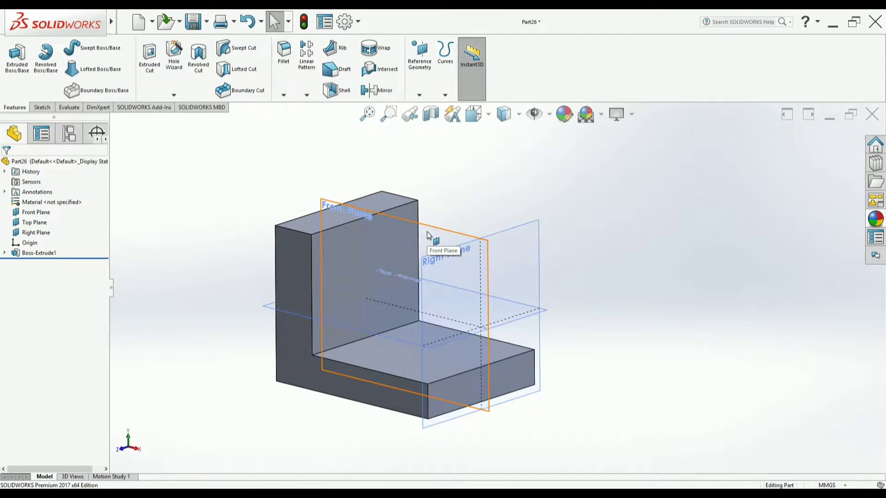
{"action": "scroll", "coordinate": [621, 264], "scroll_direction": "down", "scroll_amount": 2}
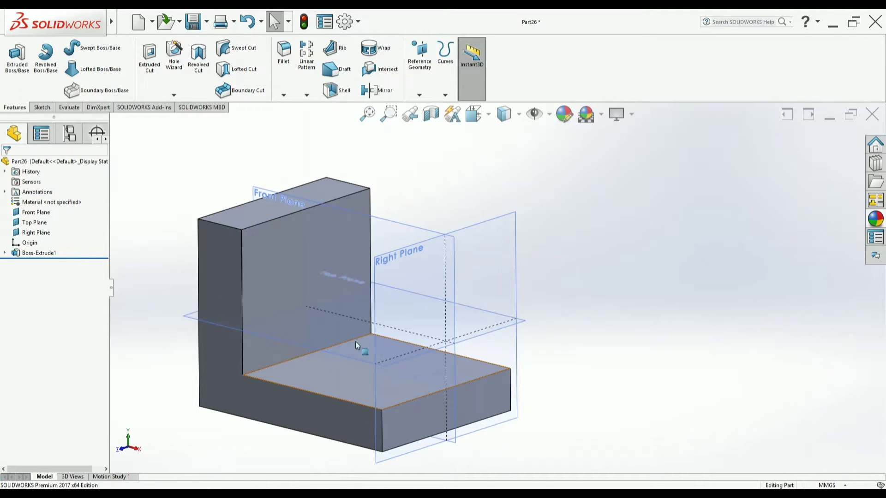
Step: Begin a rib sketch on the Front Plane, viewed Normal To, with the Line tool ready
{"action": "left_click", "coordinate": [336, 51]}
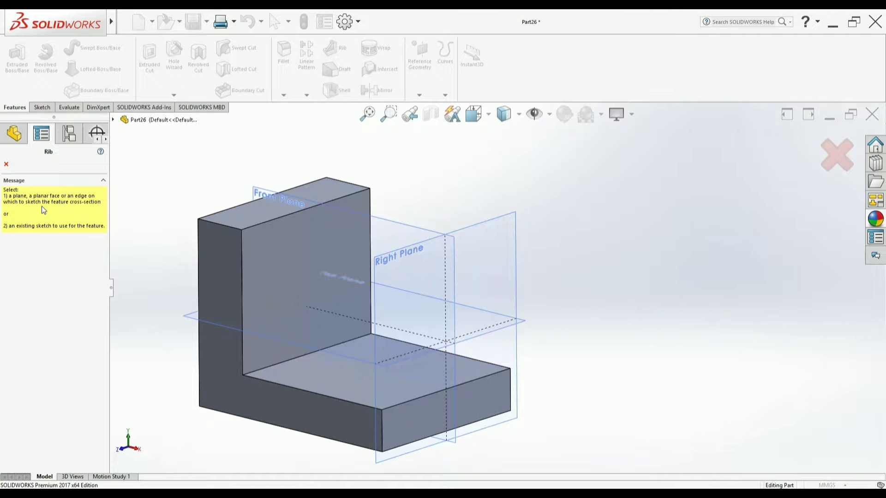
{"action": "left_click", "coordinate": [251, 195]}
{"action": "left_click", "coordinate": [476, 118]}
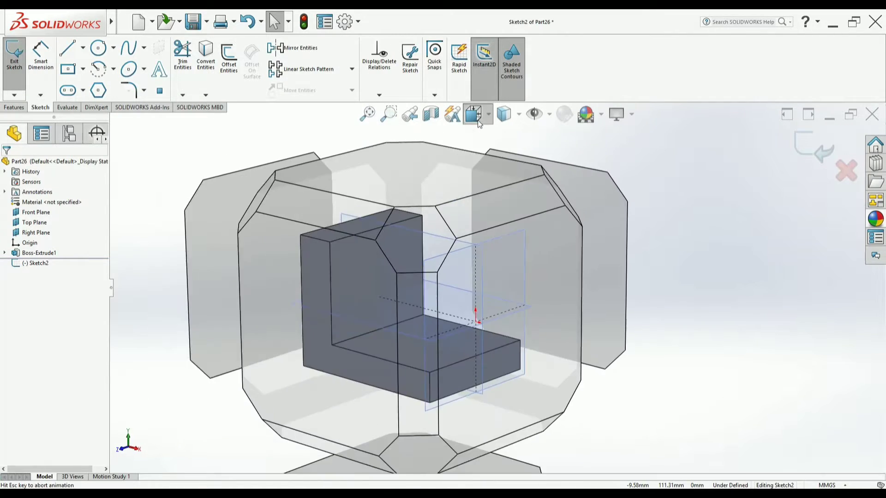
{"action": "left_click", "coordinate": [429, 289]}
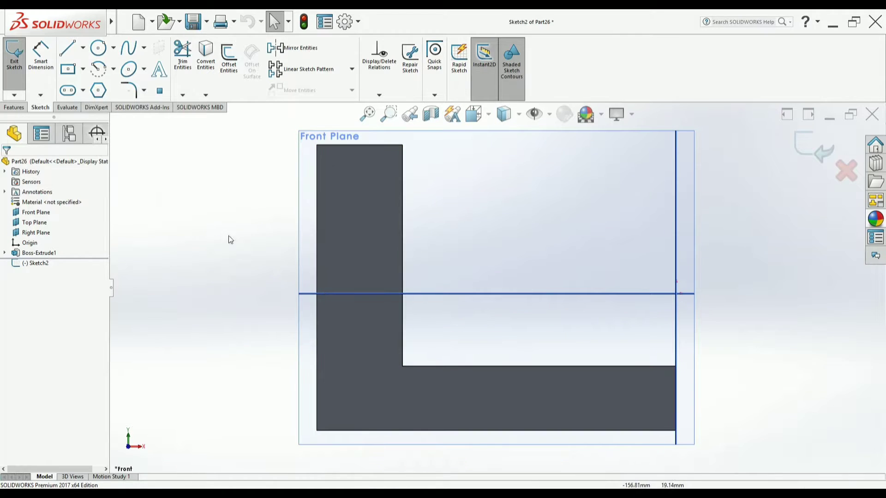
{"action": "left_click", "coordinate": [68, 48]}
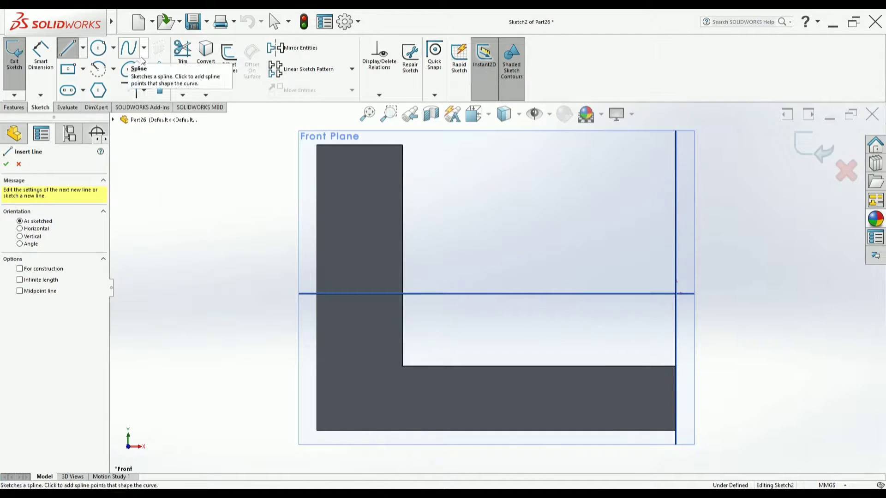
Step: Draw a diagonal line from the upright's inner top corner to the base's outer corner
{"action": "left_click", "coordinate": [403, 146]}
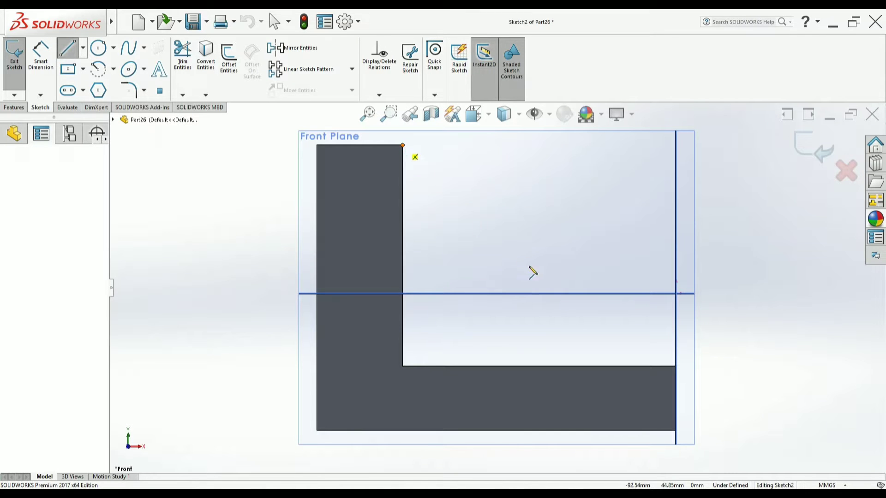
{"action": "left_click", "coordinate": [676, 366]}
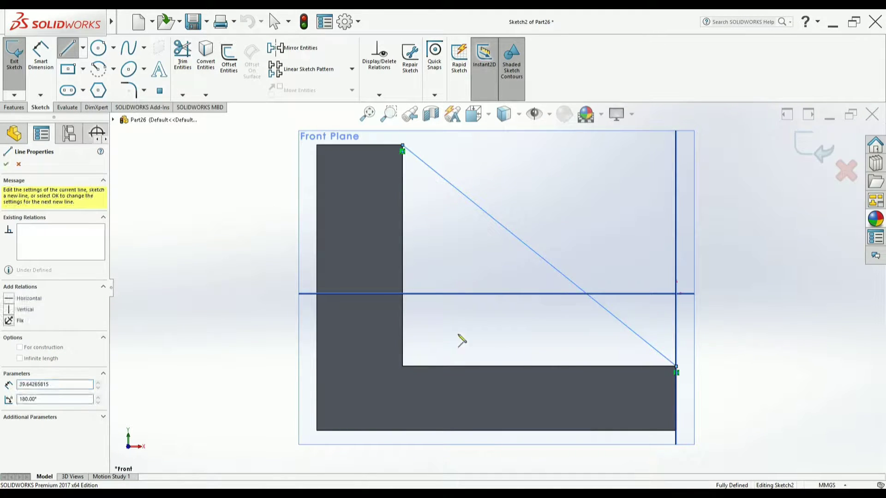
{"action": "right_click", "coordinate": [231, 242]}
{"action": "left_click", "coordinate": [235, 220]}
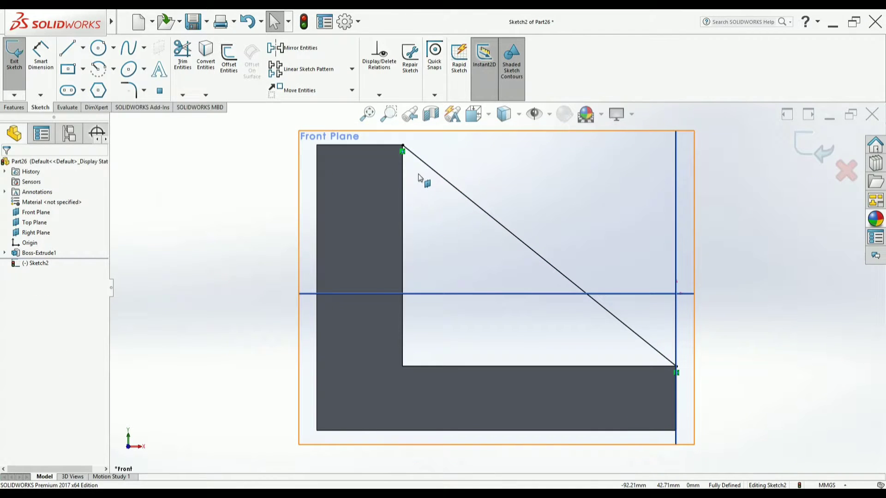
Step: Orbit the bracket into a 3D view and exit the rib sketch
{"action": "left_click", "coordinate": [482, 222]}
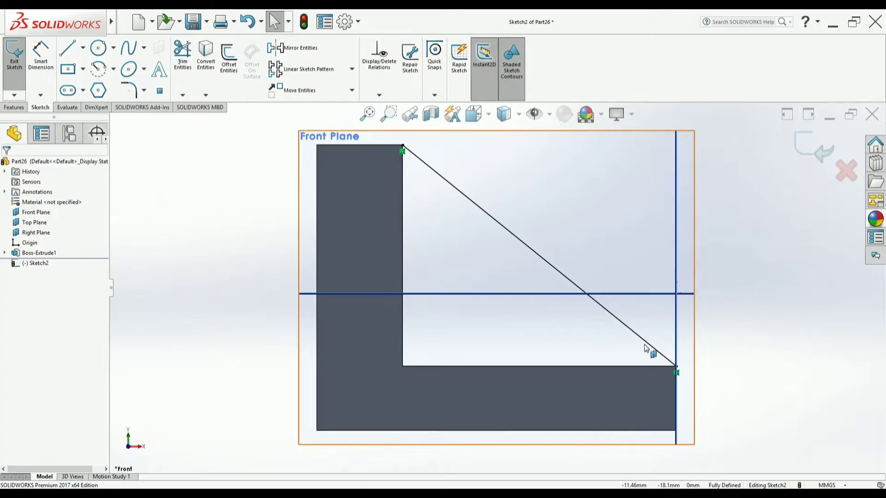
{"action": "left_click", "coordinate": [214, 287]}
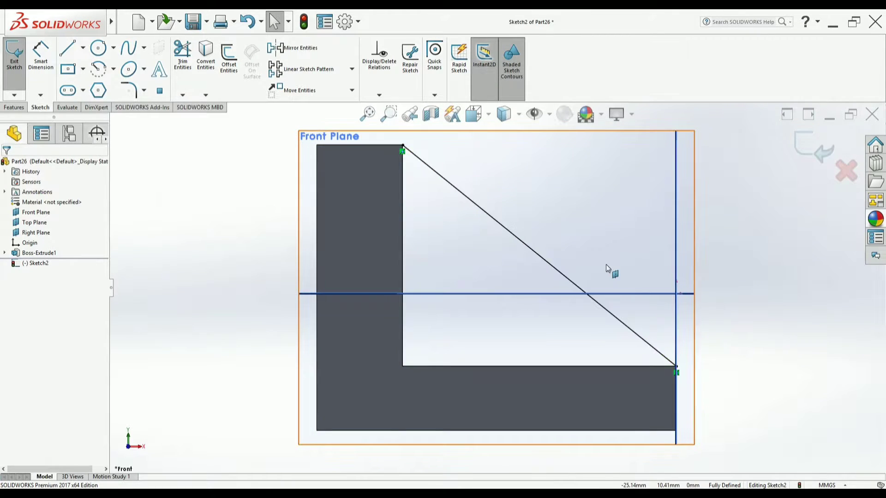
{"action": "middle_click_drag", "start_coordinate": [683, 287], "coordinate": [637, 322]}
{"action": "scroll", "coordinate": [637, 322], "scroll_direction": "up", "scroll_amount": 3}
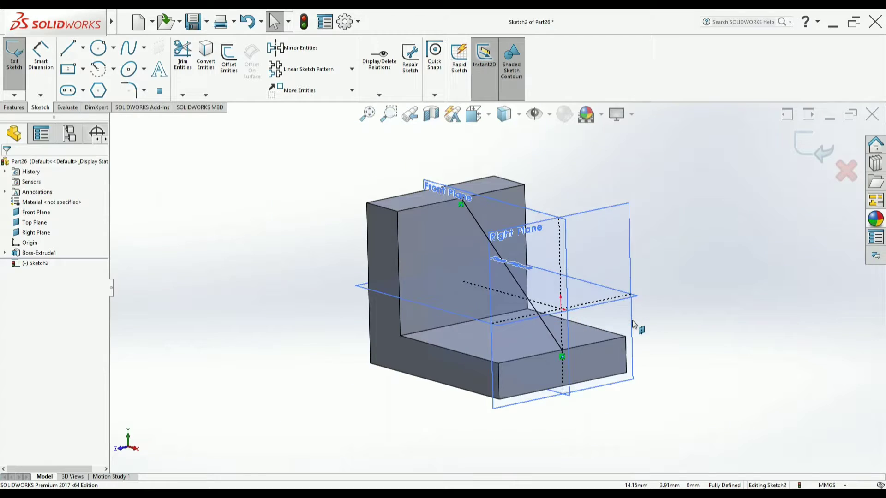
{"action": "scroll", "coordinate": [648, 270], "scroll_direction": "down", "scroll_amount": 2}
{"action": "left_click", "coordinate": [806, 148]}
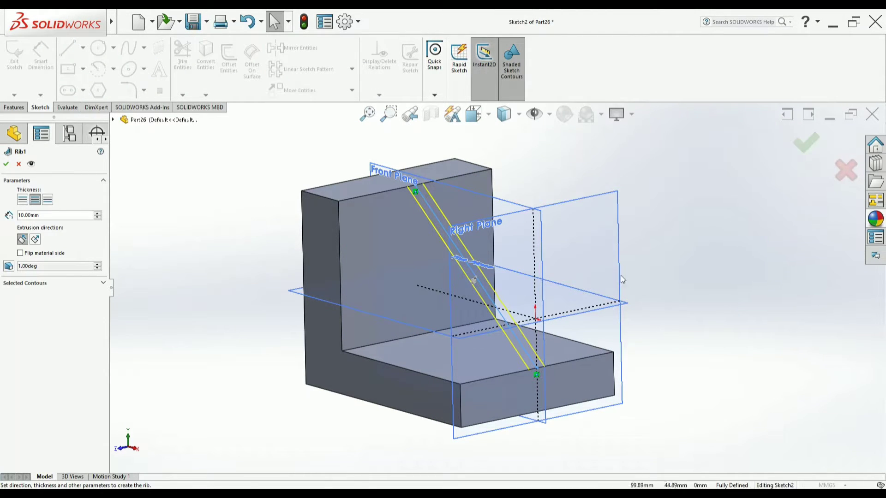
Step: Make the rib thickness extend to both sides and hide the reference planes
{"action": "middle_click_drag", "start_coordinate": [168, 311], "coordinate": [275, 303]}
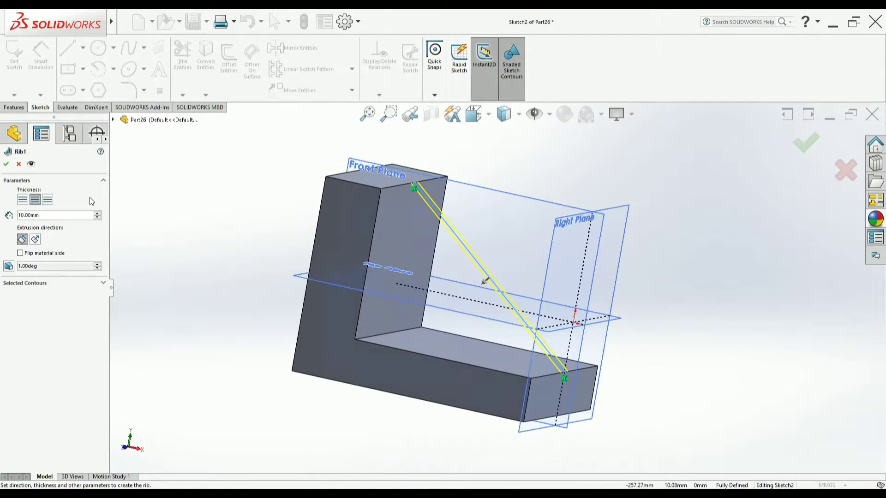
{"action": "left_click", "coordinate": [36, 199]}
{"action": "middle_click_drag", "start_coordinate": [129, 238], "coordinate": [356, 278]}
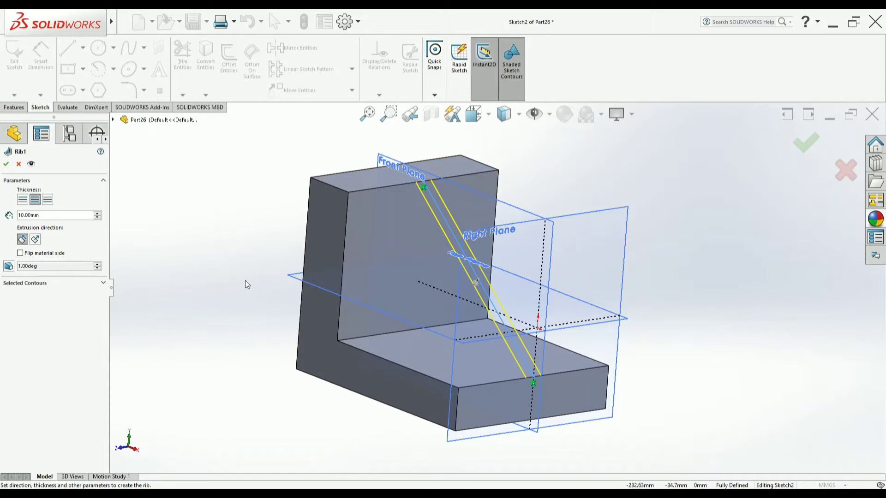
{"action": "left_click", "coordinate": [549, 114]}
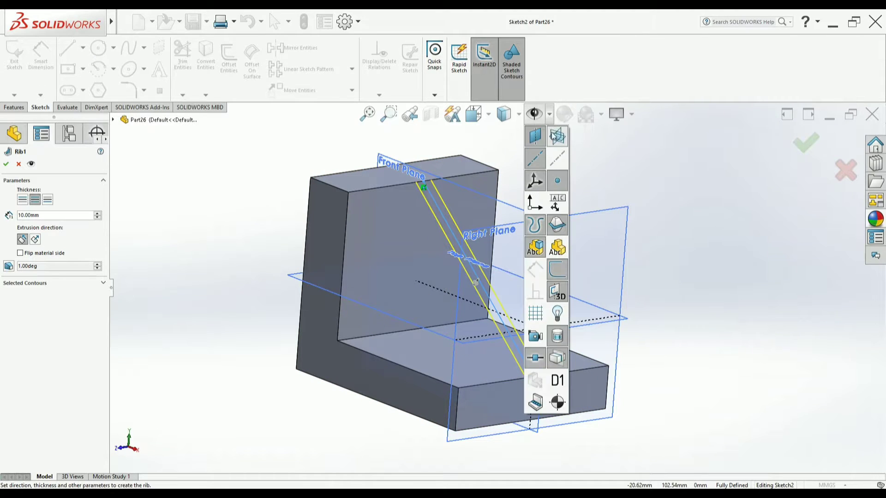
{"action": "left_click", "coordinate": [557, 136]}
{"action": "middle_click_drag", "start_coordinate": [656, 274], "coordinate": [632, 283]}
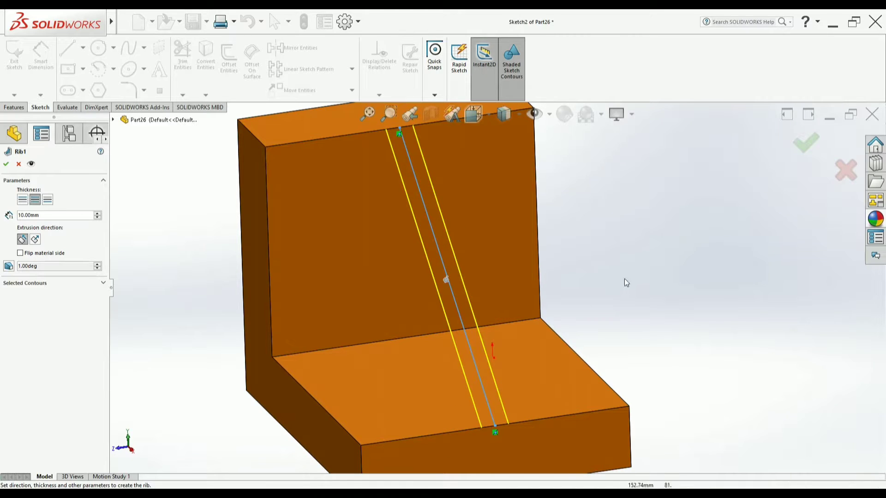
{"action": "key", "text": "f"}
{"action": "middle_click_drag", "start_coordinate": [626, 283], "coordinate": [646, 280]}
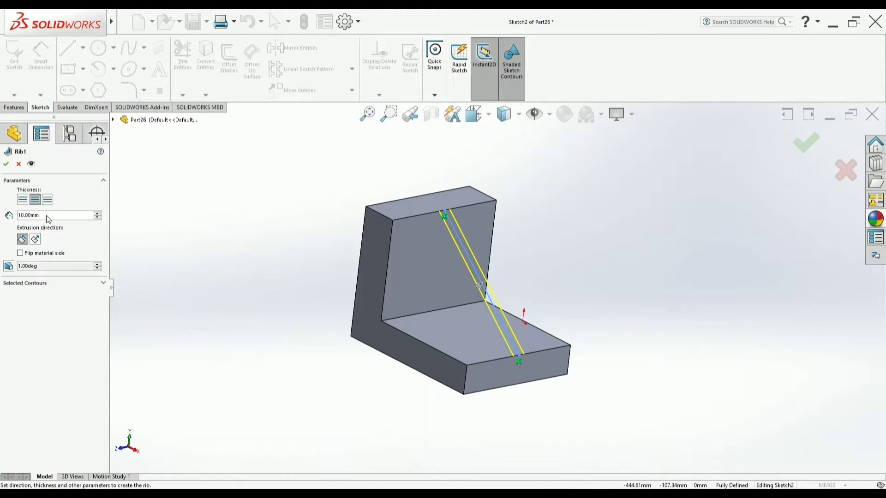
Step: Change the rib thickness from 10 mm to 30 mm and check the preview
{"action": "left_click_drag", "start_coordinate": [48, 215], "coordinate": [1, 219]}
{"action": "type", "text": "30"}
{"action": "key", "text": "Return"}
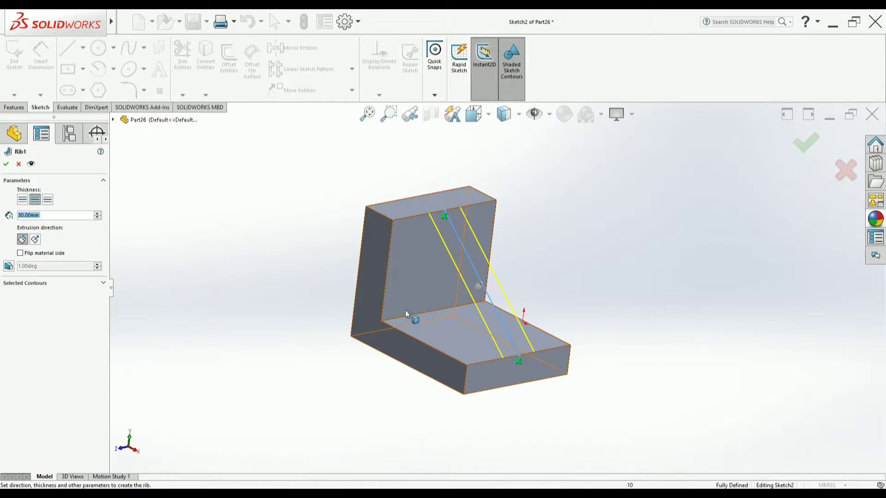
{"action": "middle_click_drag", "start_coordinate": [411, 317], "coordinate": [429, 295]}
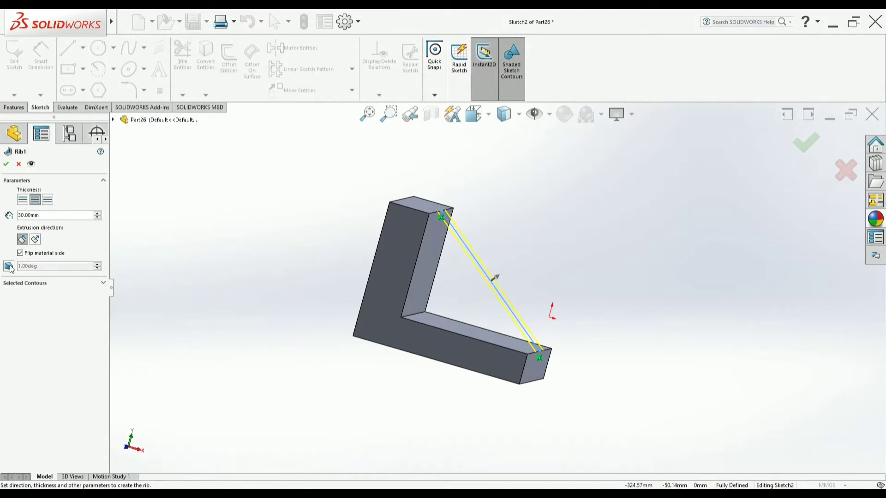
{"action": "middle_click_drag", "start_coordinate": [293, 340], "coordinate": [235, 321]}
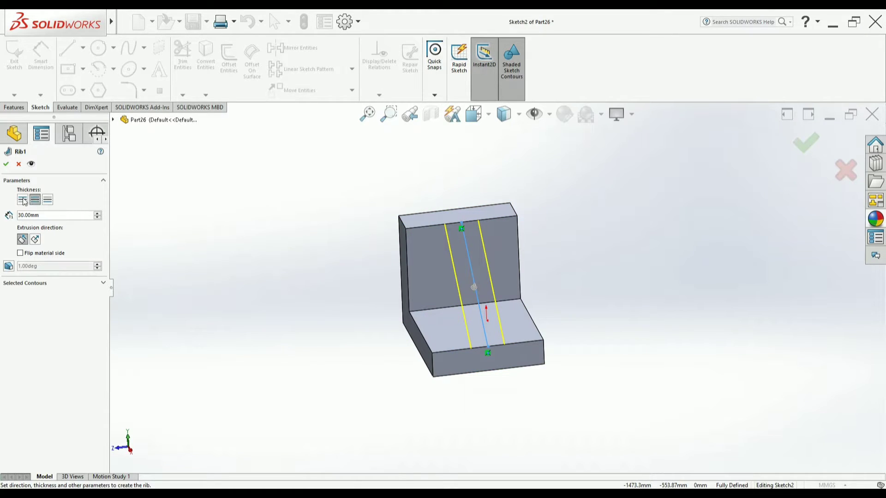
Step: Try the one-sided thickness options, keep both sides, and leave draft off
{"action": "left_click", "coordinate": [48, 201]}
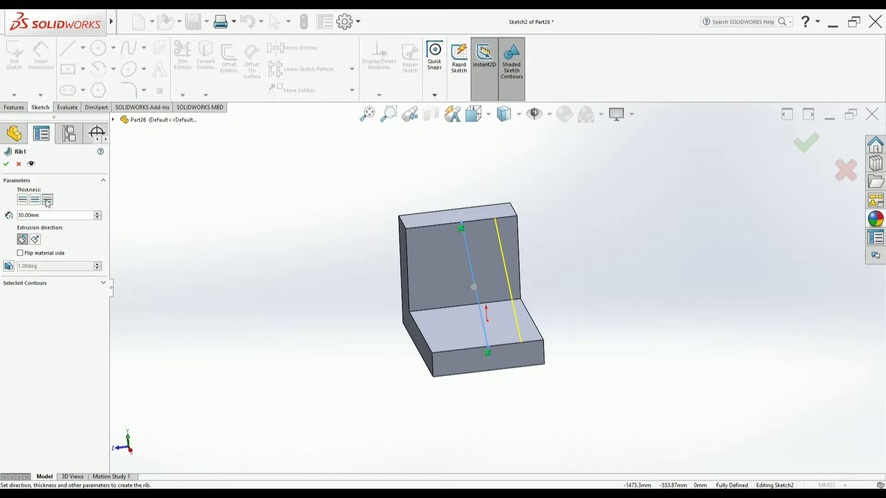
{"action": "left_click", "coordinate": [23, 203]}
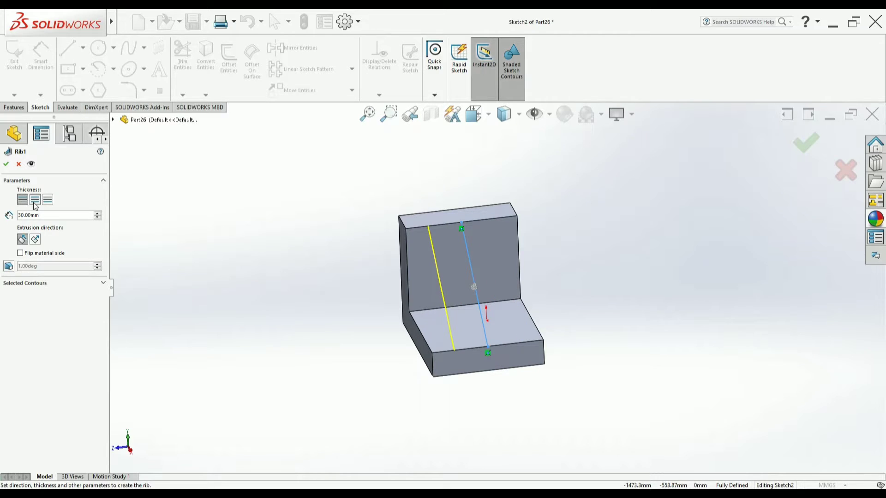
{"action": "left_click", "coordinate": [35, 201]}
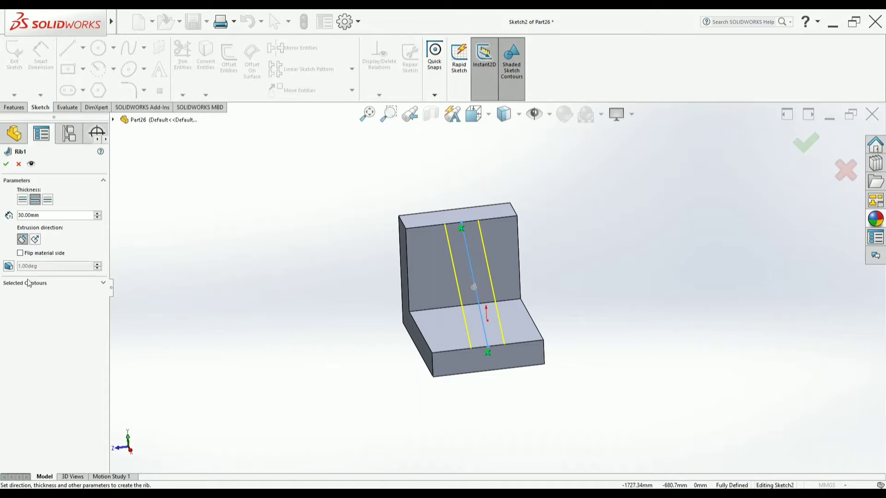
{"action": "left_click", "coordinate": [9, 267]}
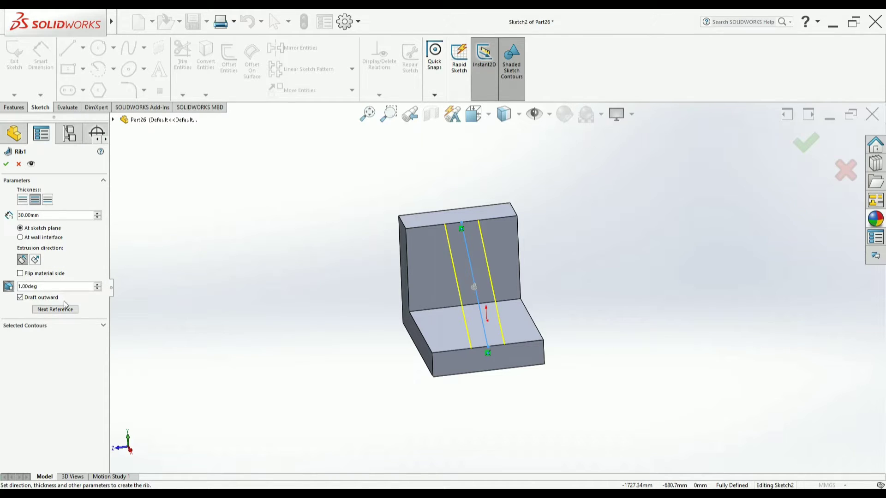
{"action": "mouse_move", "coordinate": [174, 307]}
{"action": "middle_mouse_down"}
{"action": "mouse_move", "coordinate": [207, 302]}
{"action": "mouse_move", "coordinate": [187, 318]}
{"action": "middle_mouse_up"}
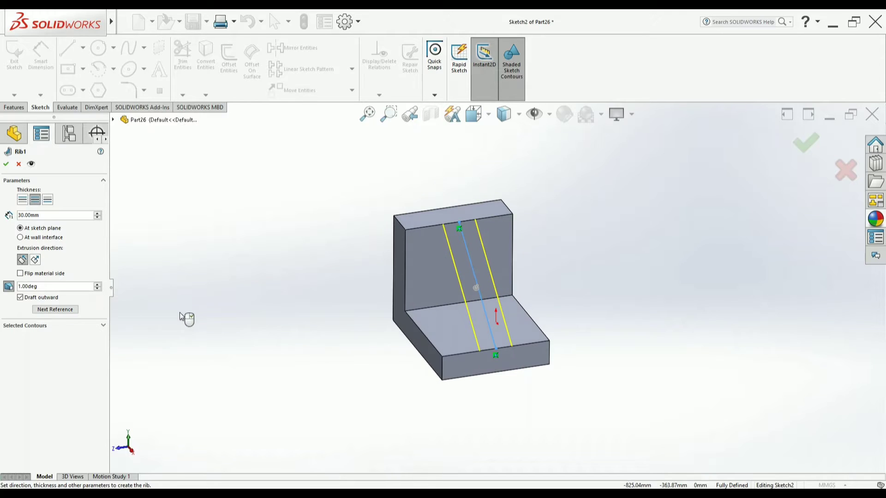
{"action": "left_click", "coordinate": [10, 287]}
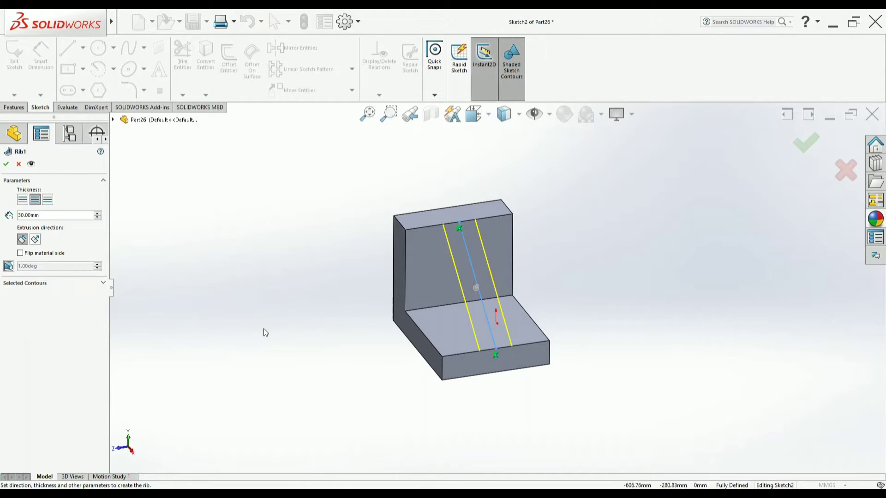
Step: Accept Rib1, orbit and zoom to inspect it, and expand it in the tree
{"action": "left_click", "coordinate": [6, 164]}
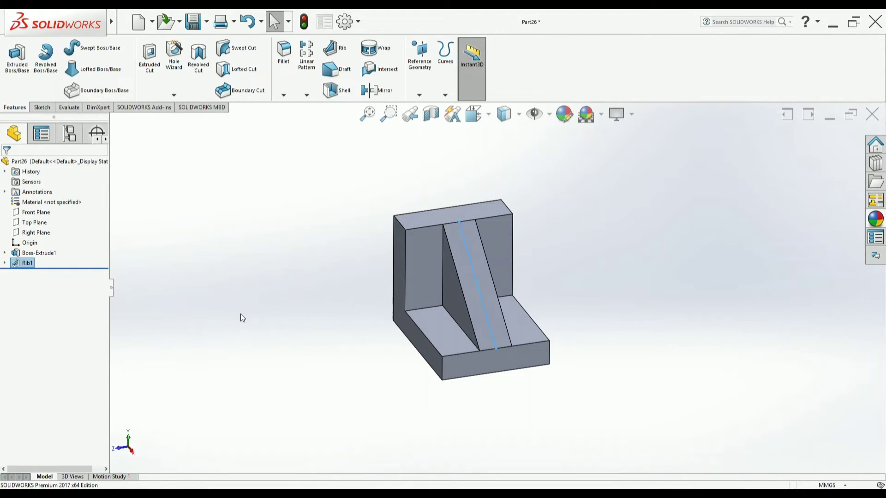
{"action": "middle_click_drag", "start_coordinate": [240, 313], "coordinate": [275, 292]}
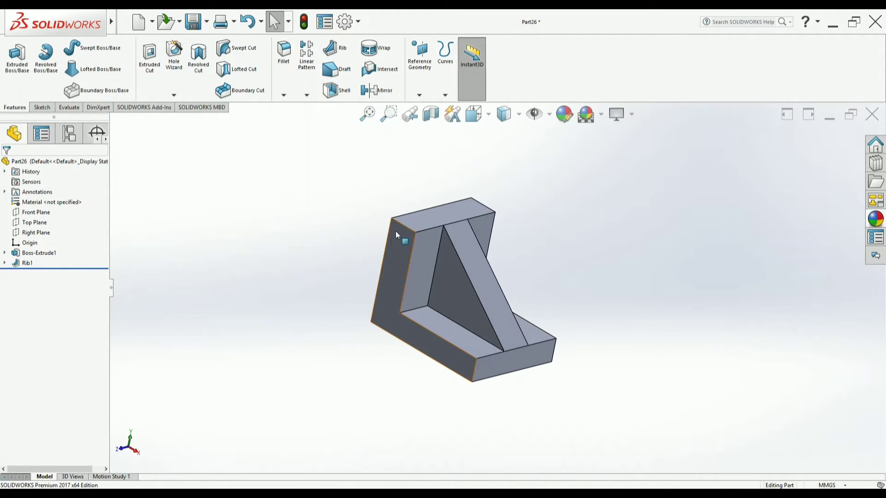
{"action": "scroll", "coordinate": [462, 231], "scroll_direction": "down", "scroll_amount": 2}
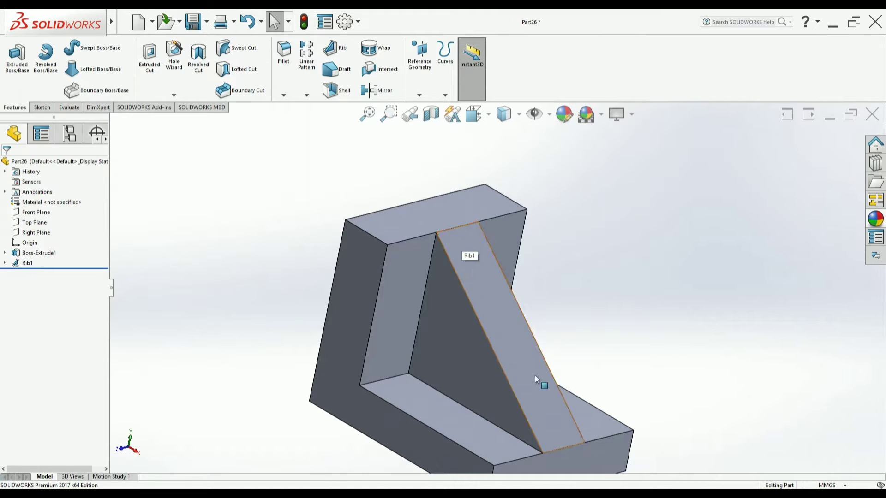
{"action": "left_click", "coordinate": [5, 263]}
Step: Edit Rib1's Sketch2 and view it straight from the Front
{"action": "left_click", "coordinate": [41, 273]}
{"action": "right_click", "coordinate": [41, 273]}
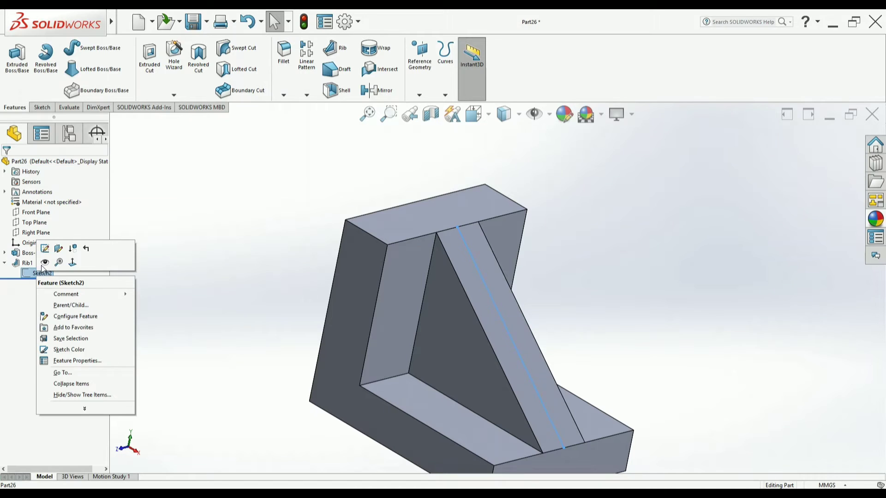
{"action": "left_click", "coordinate": [45, 254]}
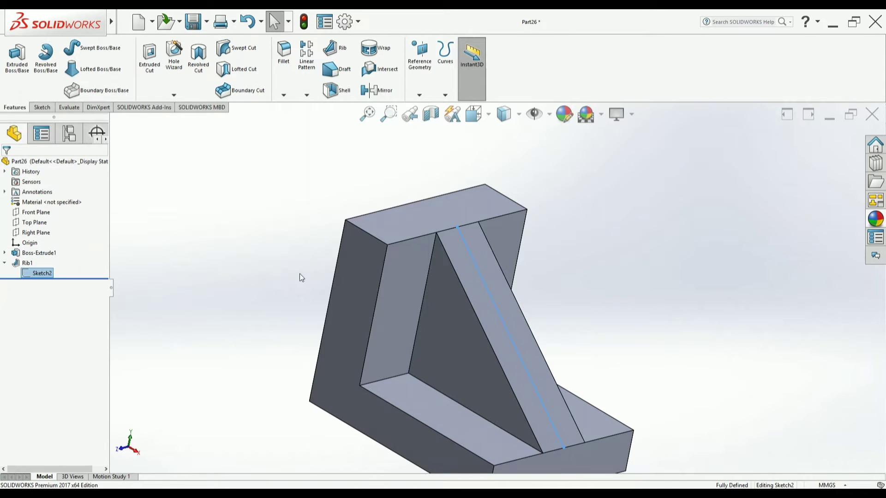
{"action": "left_click", "coordinate": [478, 121]}
{"action": "left_click", "coordinate": [458, 282]}
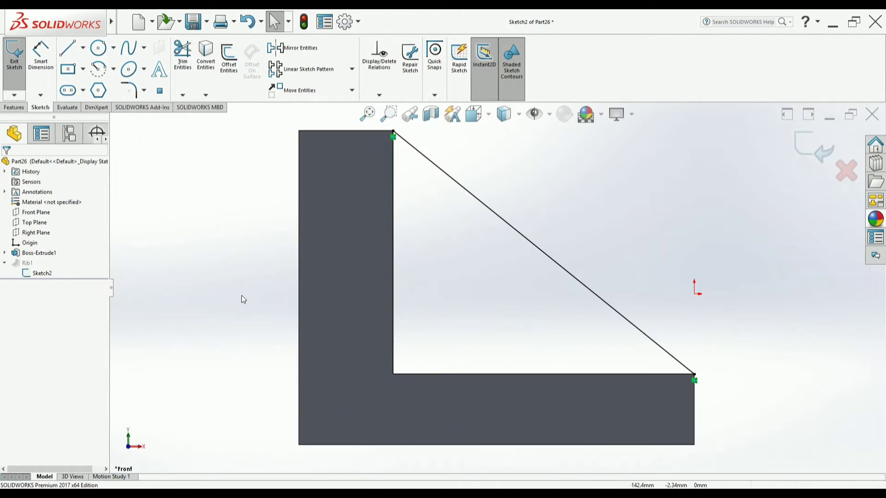
Step: Attempt a 78.92 vertical dimension, then cancel it as over-defining
{"action": "left_click", "coordinate": [40, 55]}
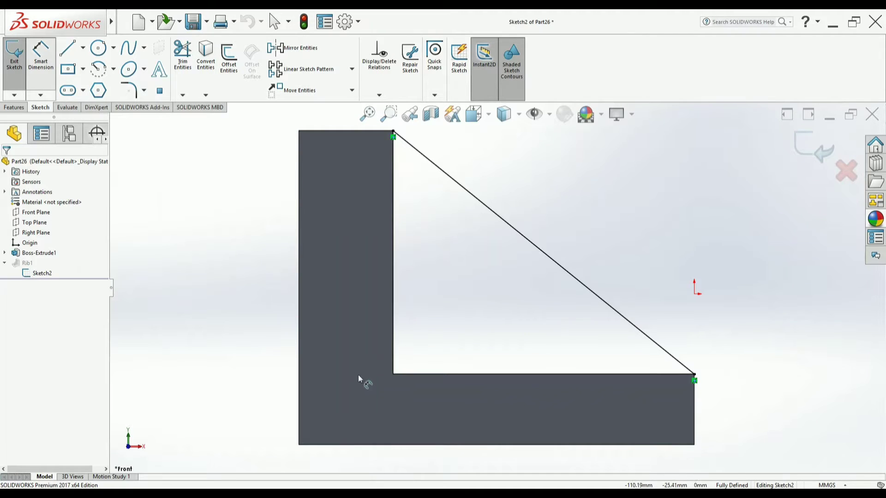
{"action": "left_click", "coordinate": [401, 376]}
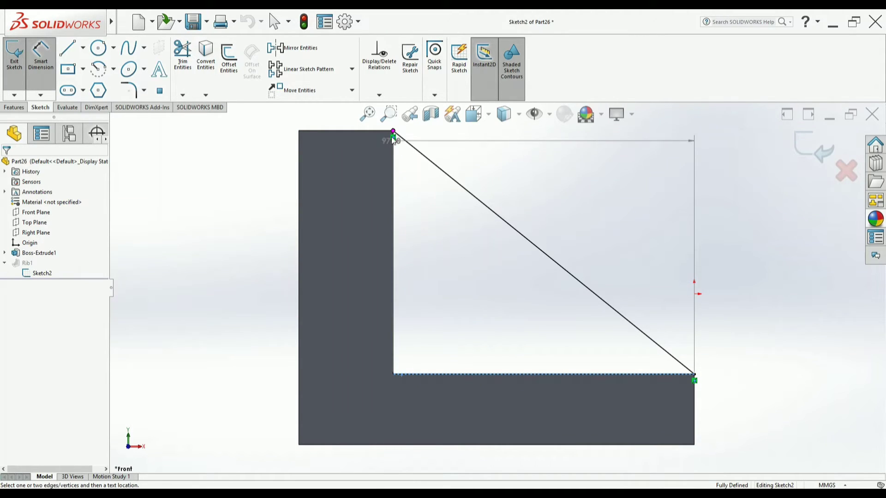
{"action": "left_click", "coordinate": [393, 135]}
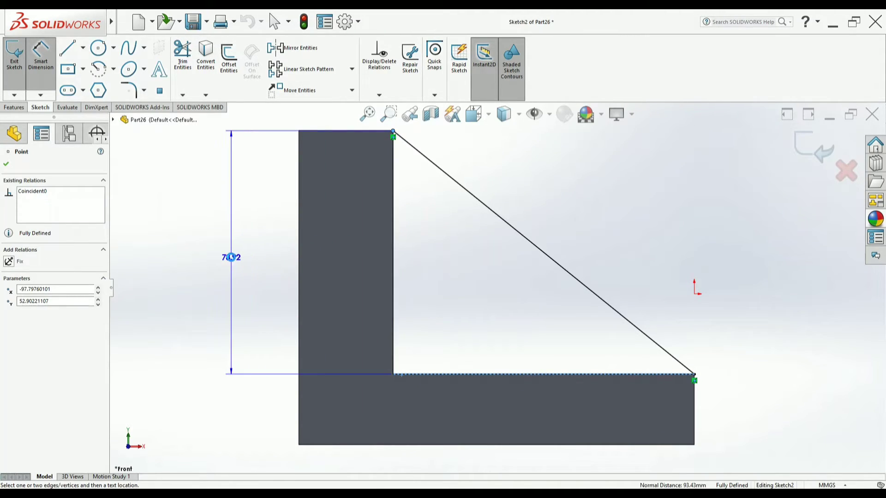
{"action": "left_click", "coordinate": [231, 257]}
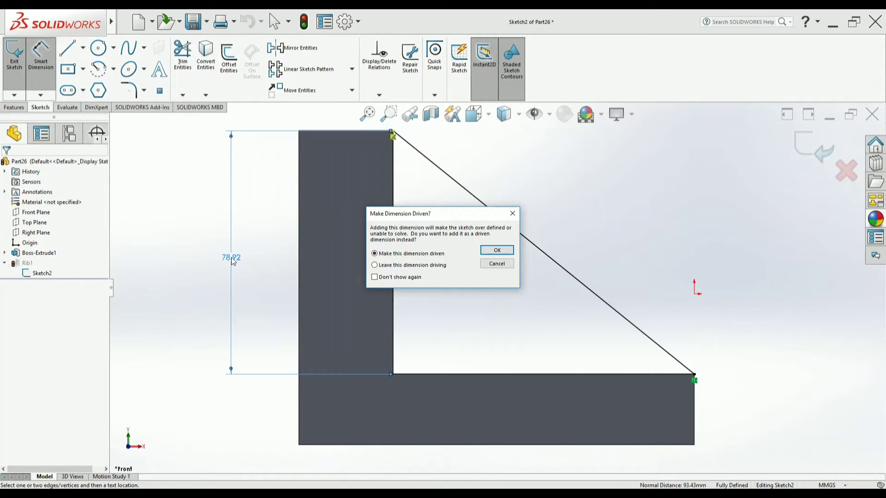
{"action": "left_click", "coordinate": [498, 263]}
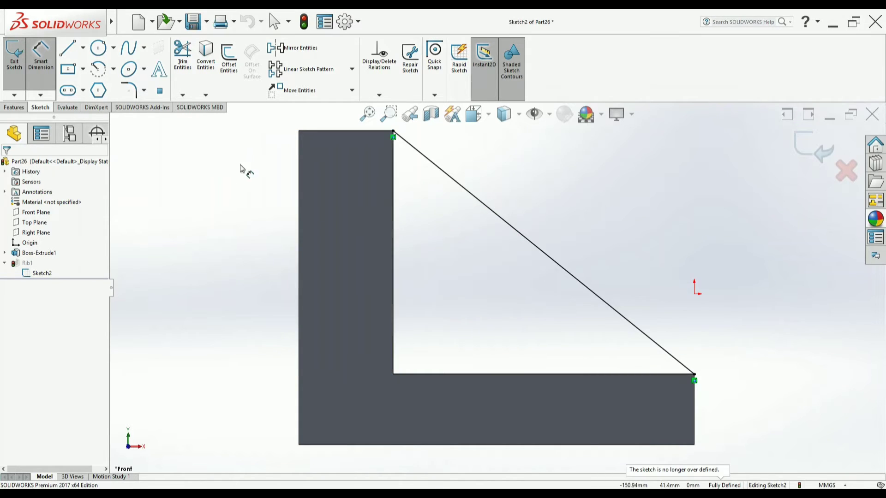
Step: Draw a shorter diagonal line from the upright's inner face to the base's top face
{"action": "key", "text": "f"}
{"action": "key", "text": "l"}
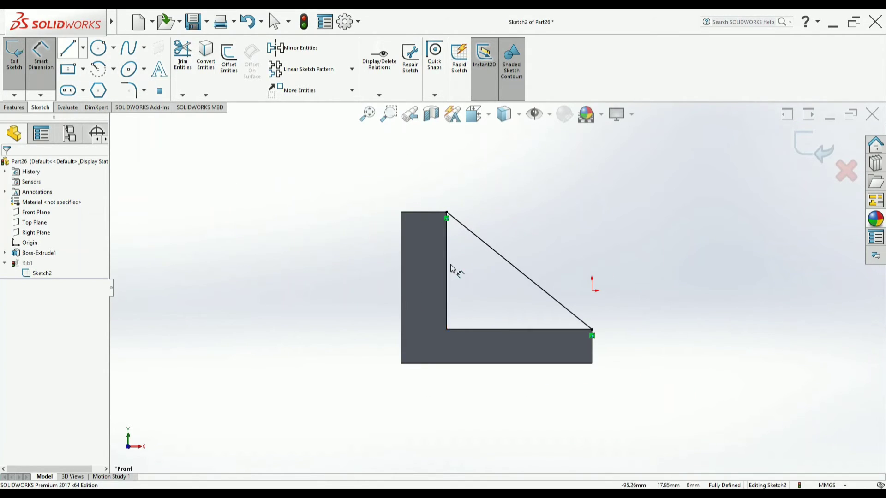
{"action": "scroll", "coordinate": [451, 264], "scroll_direction": "down", "scroll_amount": 2}
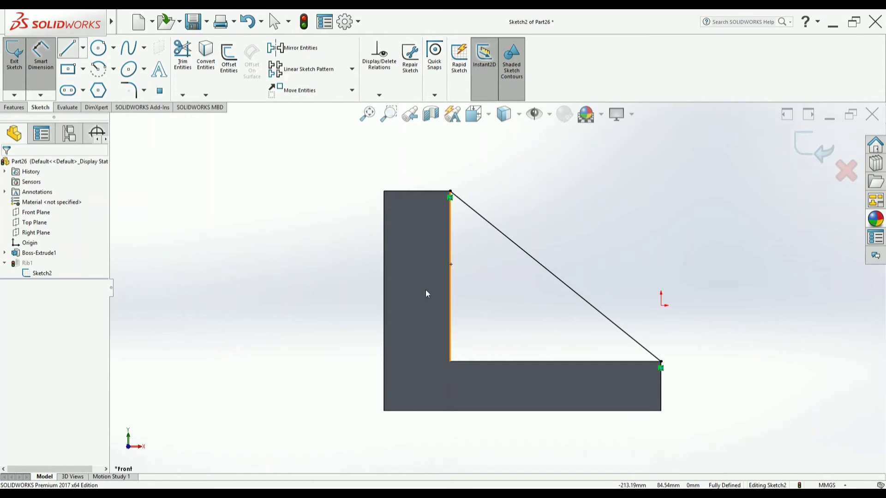
{"action": "key", "text": "l"}
{"action": "left_click", "coordinate": [451, 223]}
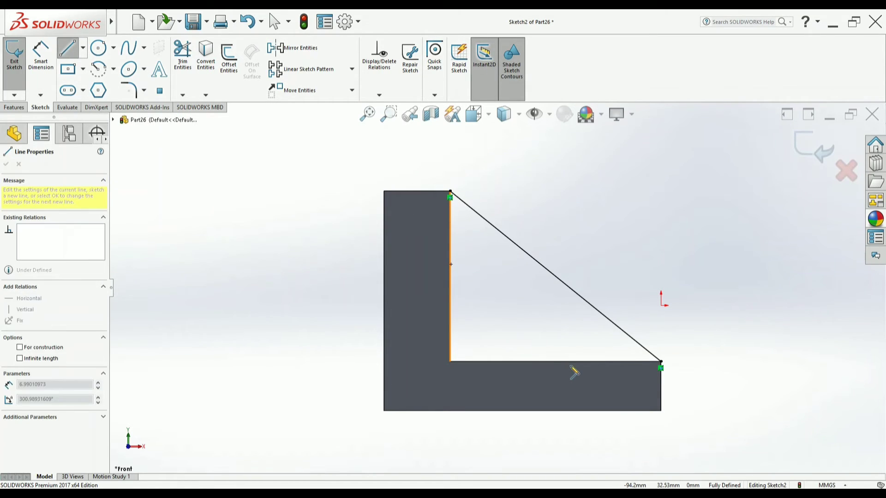
{"action": "left_click", "coordinate": [589, 361]}
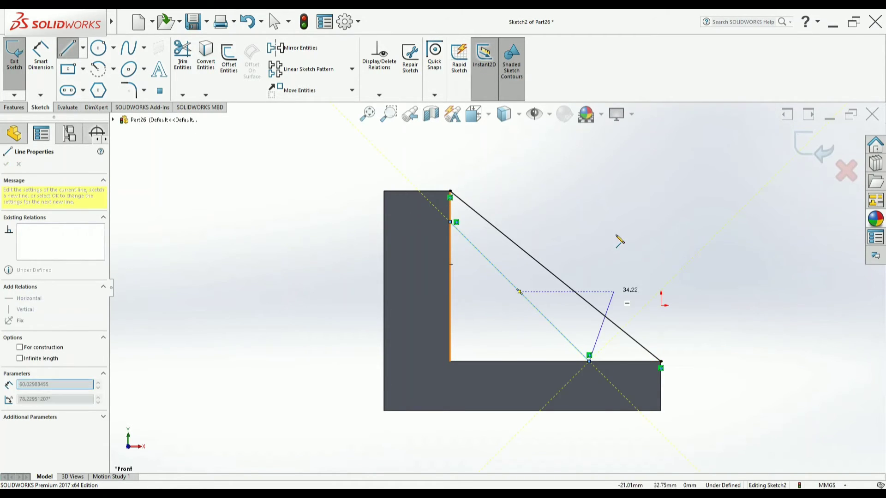
{"action": "key", "text": "Escape"}
Step: Power-trim away the old corner-to-corner diagonal and exit Sketch2
{"action": "left_click", "coordinate": [182, 60]}
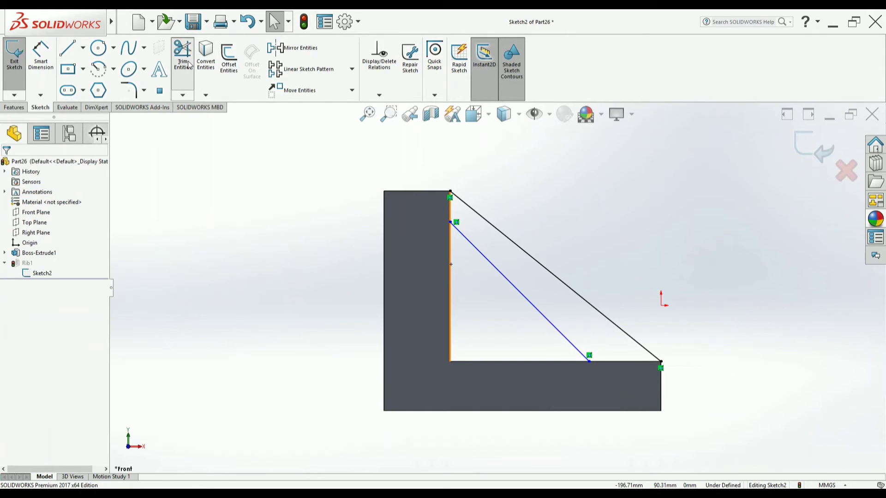
{"action": "left_click_drag", "start_coordinate": [575, 313], "coordinate": [585, 247]}
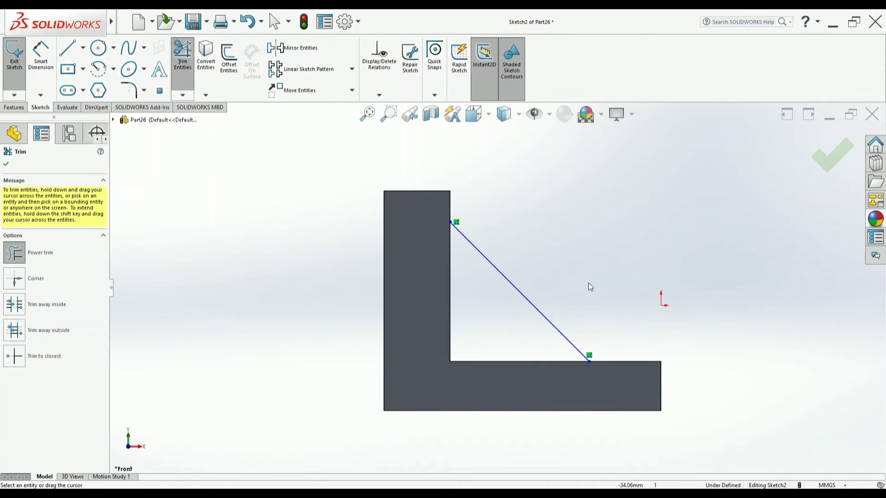
{"action": "left_click", "coordinate": [828, 156]}
{"action": "left_click", "coordinate": [829, 161]}
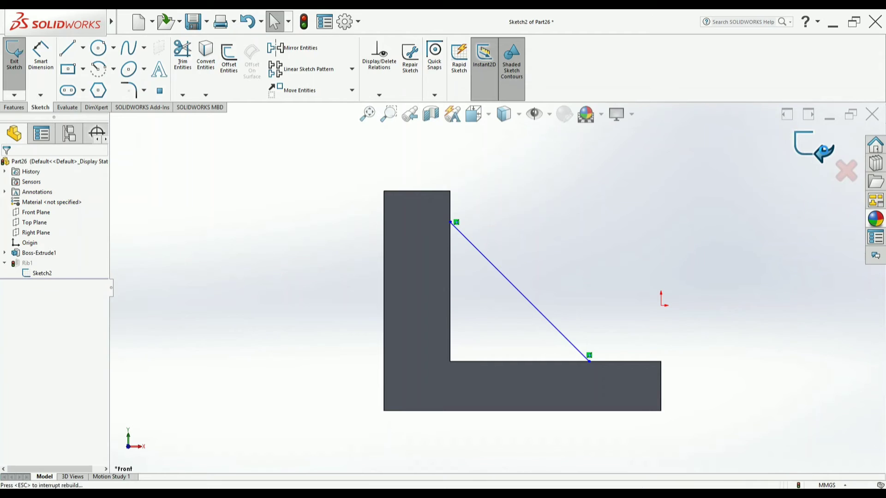
Step: Let Rib1 rebuild as a smaller triangular rib, then collapse Rib1 in the FeatureManager tree
{"action": "left_click", "coordinate": [824, 150]}
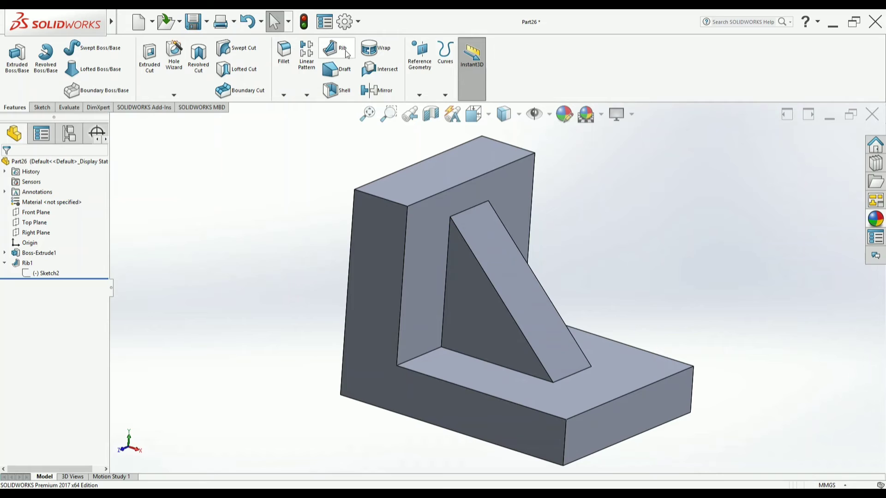
{"action": "scroll", "coordinate": [550, 380], "scroll_direction": "up", "scroll_amount": 2}
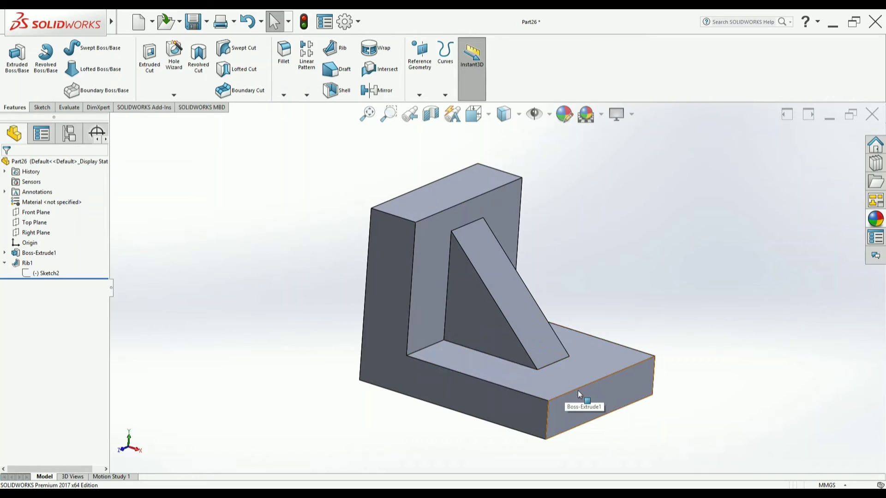
{"action": "left_click", "coordinate": [5, 263]}
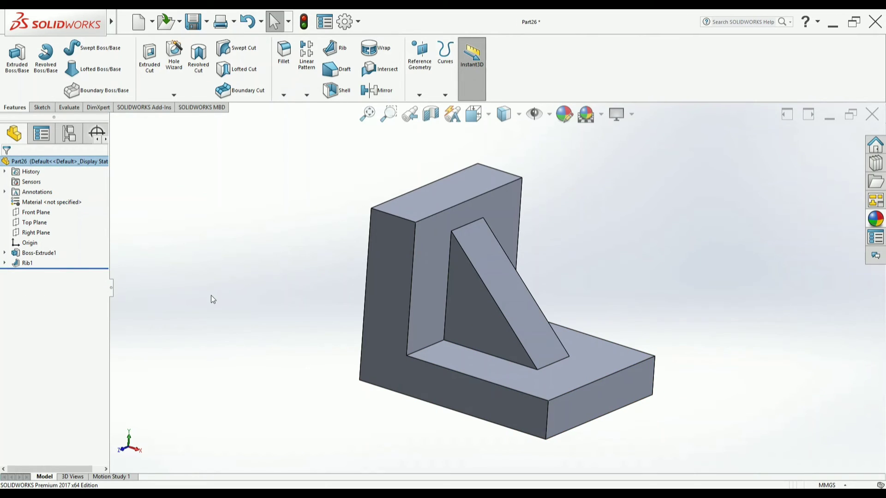